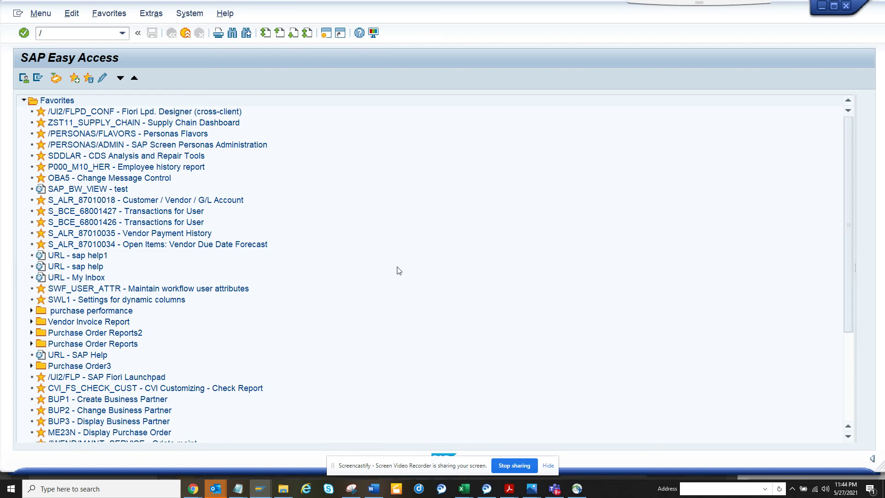
{"action": "type", "text": "nme23"}
{"action": "type", "text": "n"}
{"action": "key", "text": "Return"}
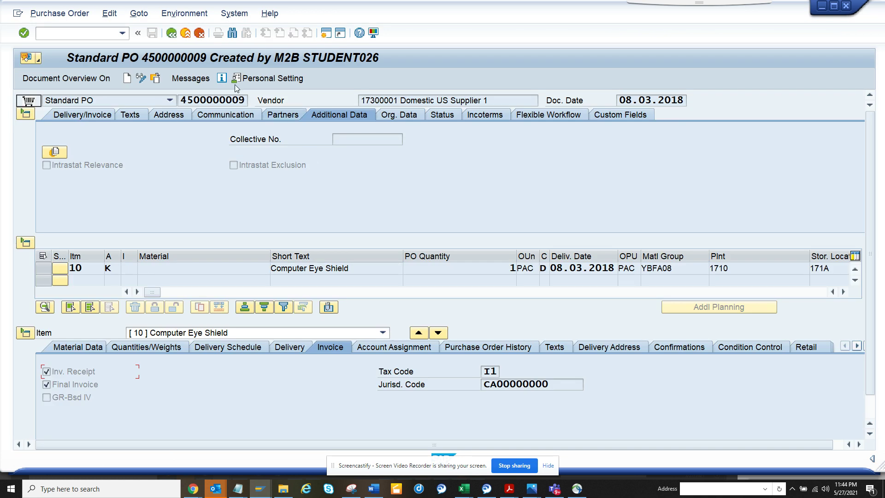
{"action": "left_click", "coordinate": [196, 20]}
{"action": "mouse_move", "coordinate": [201, 29]}
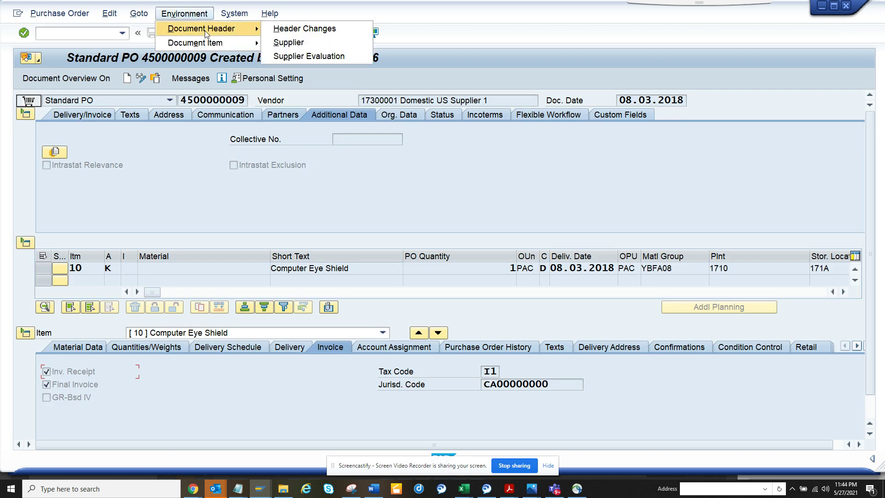
{"action": "left_click", "coordinate": [295, 31]}
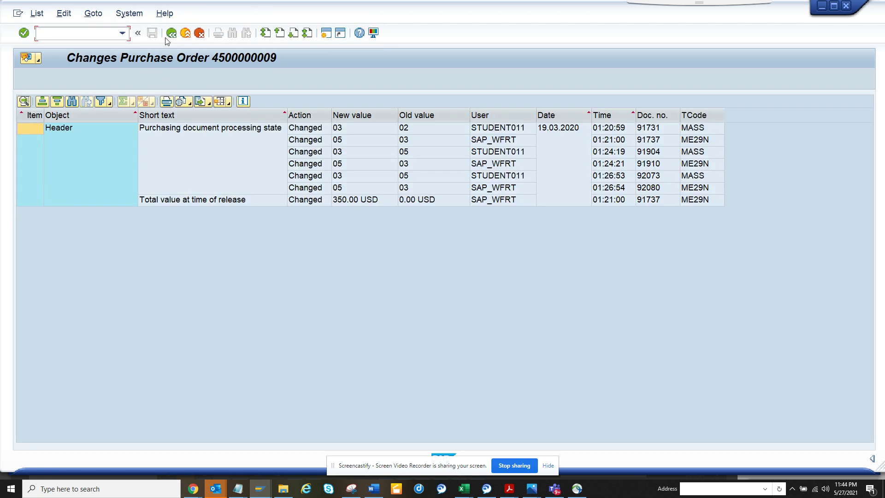
{"action": "left_click", "coordinate": [170, 35]}
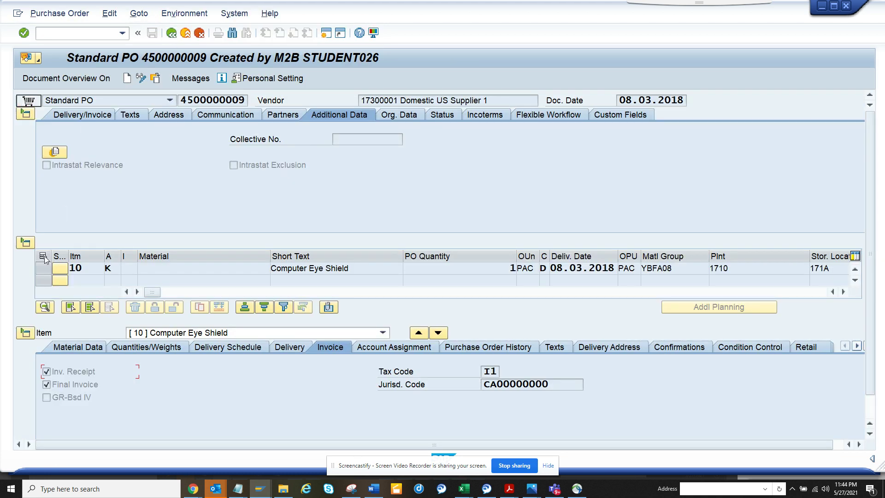
{"action": "left_click", "coordinate": [46, 270]}
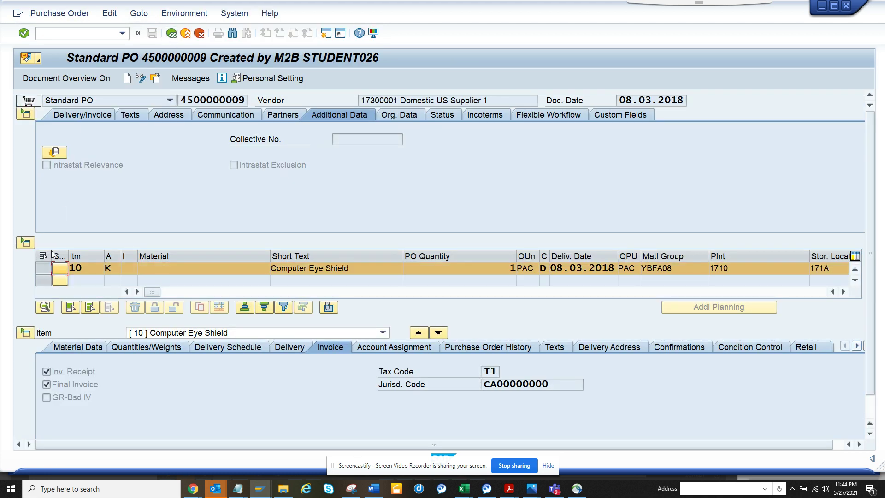
{"action": "left_click", "coordinate": [184, 13]}
{"action": "mouse_move", "coordinate": [195, 42]}
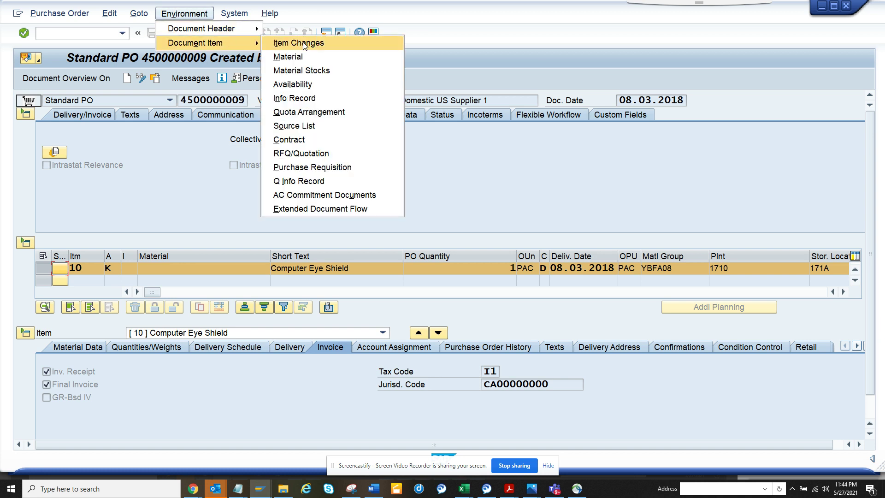
{"action": "left_click", "coordinate": [303, 42]}
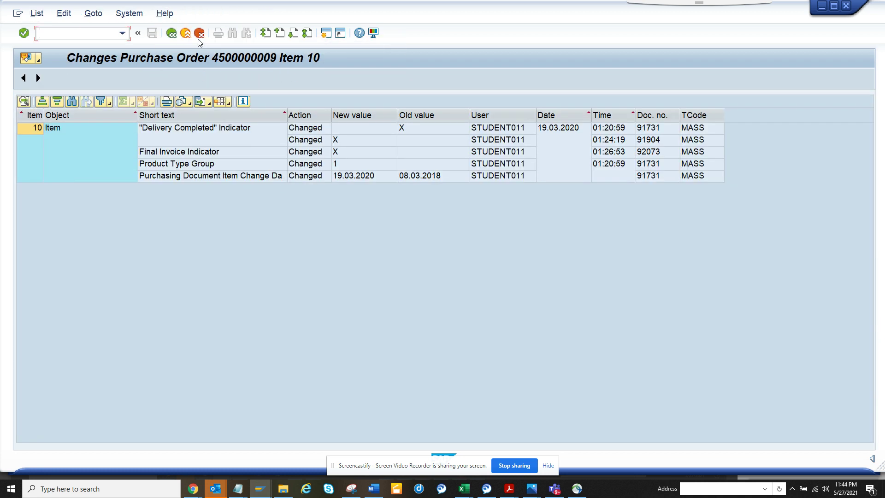
{"action": "left_click", "coordinate": [173, 34]}
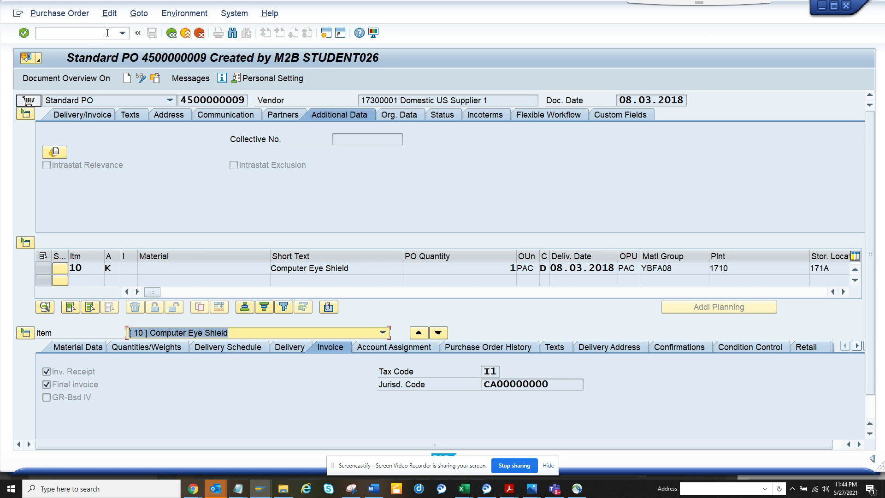
{"action": "left_click", "coordinate": [122, 34]}
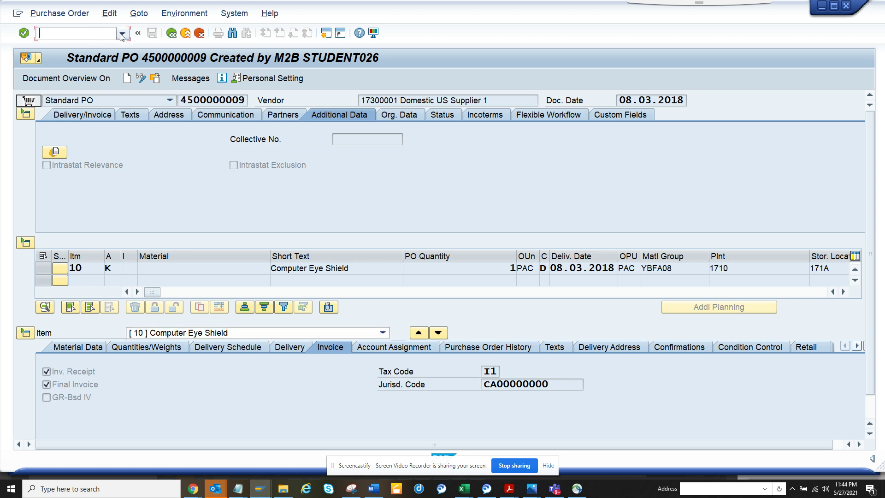
{"action": "left_click", "coordinate": [93, 82]}
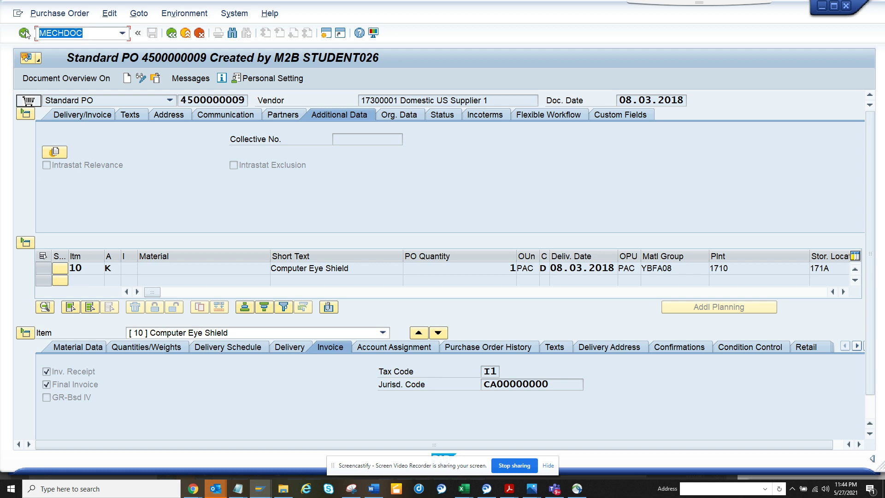
{"action": "key", "text": "Return"}
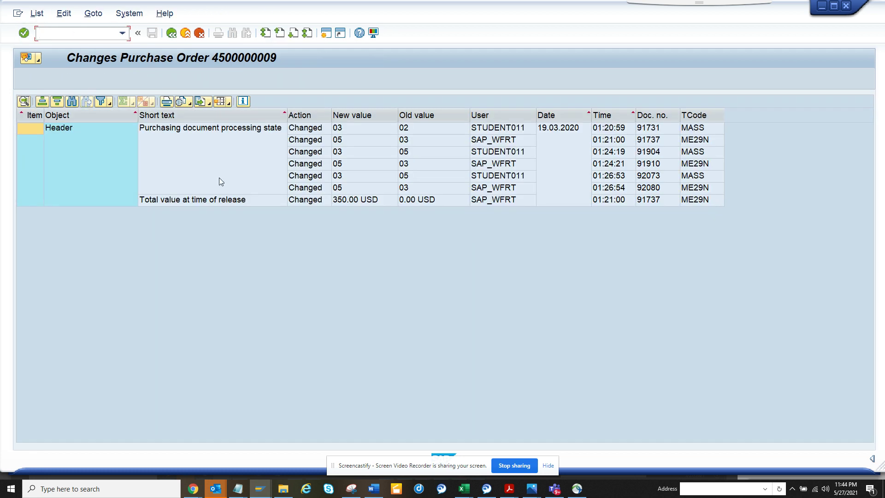
{"action": "left_click", "coordinate": [171, 34]}
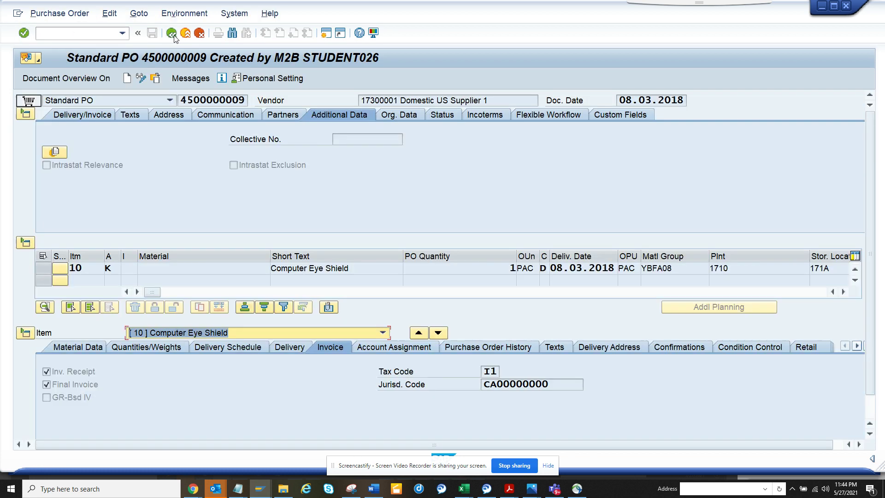
{"action": "left_click", "coordinate": [43, 268]}
{"action": "left_click", "coordinate": [124, 33]}
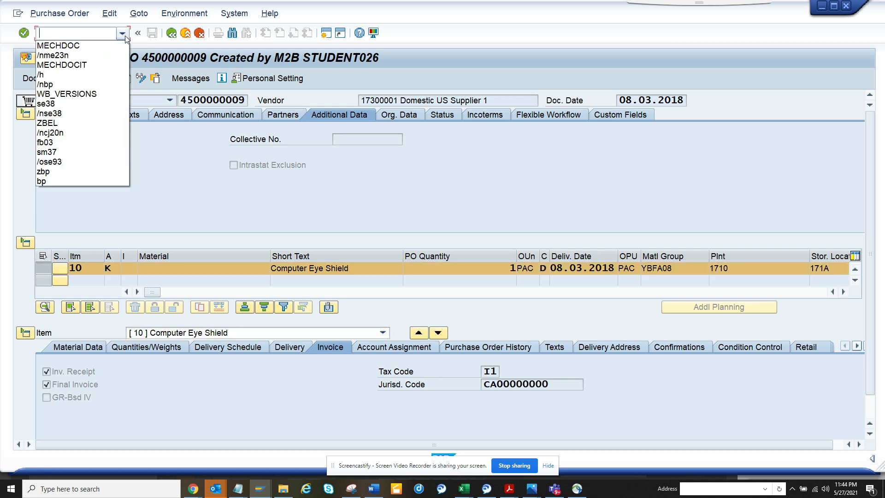
{"action": "left_click", "coordinate": [105, 64]}
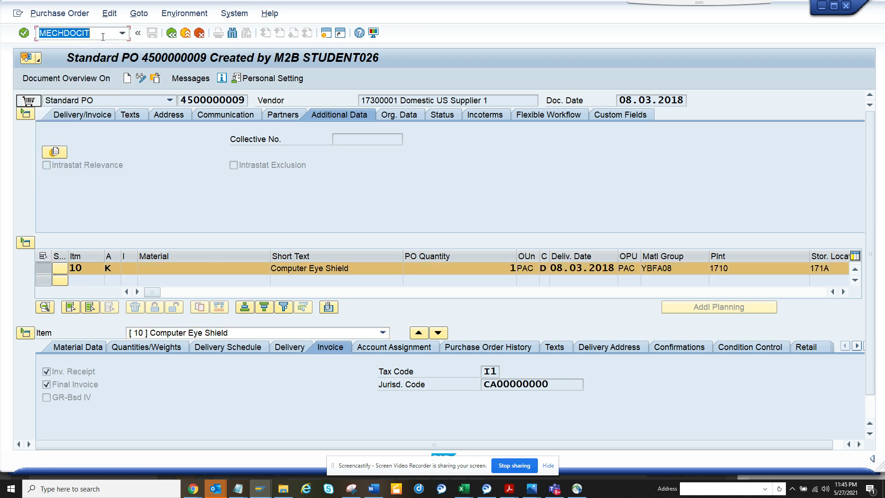
{"action": "left_click", "coordinate": [103, 38]}
{"action": "key", "text": "Return"}
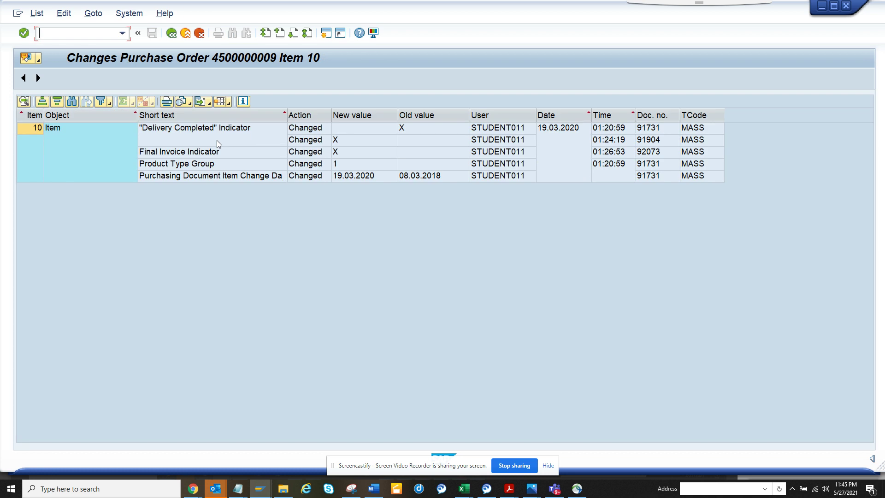
{"action": "left_click", "coordinate": [172, 33]}
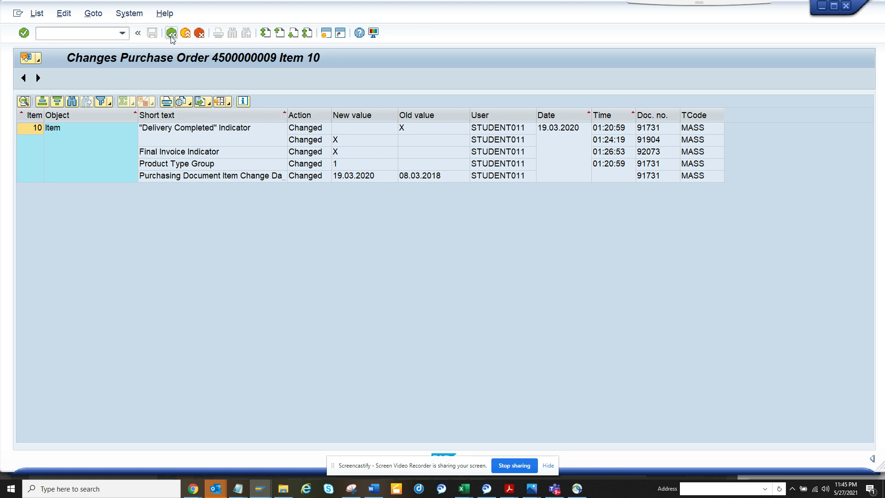